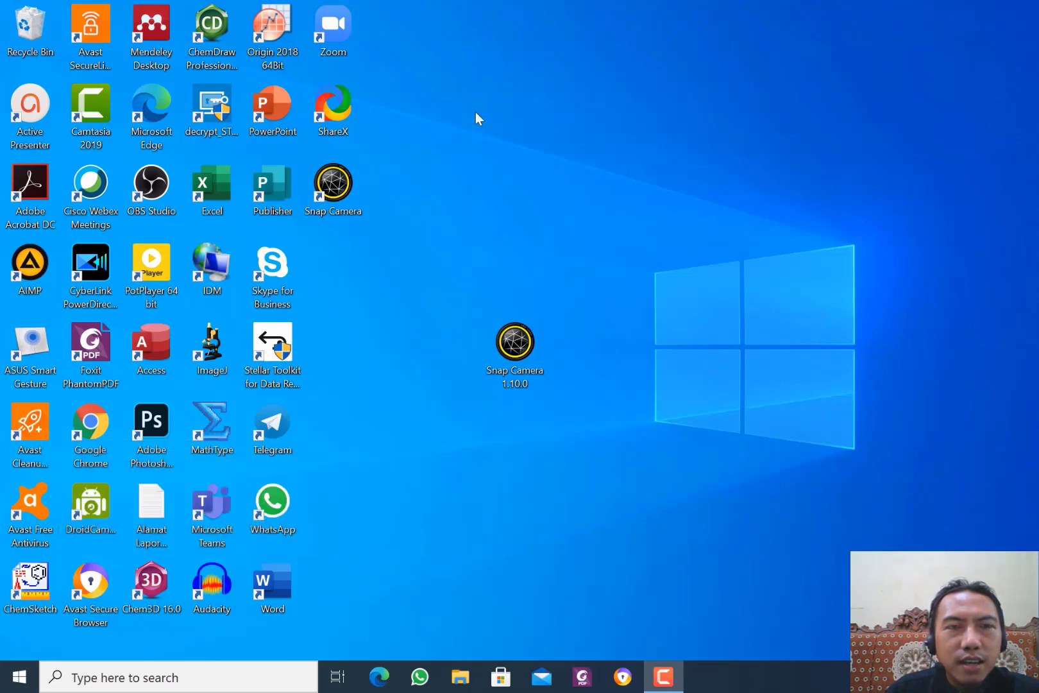
Launch Zoom and begin scheduling a new meeting titled 'Rapat Tracer study'.
double_click(336, 27)
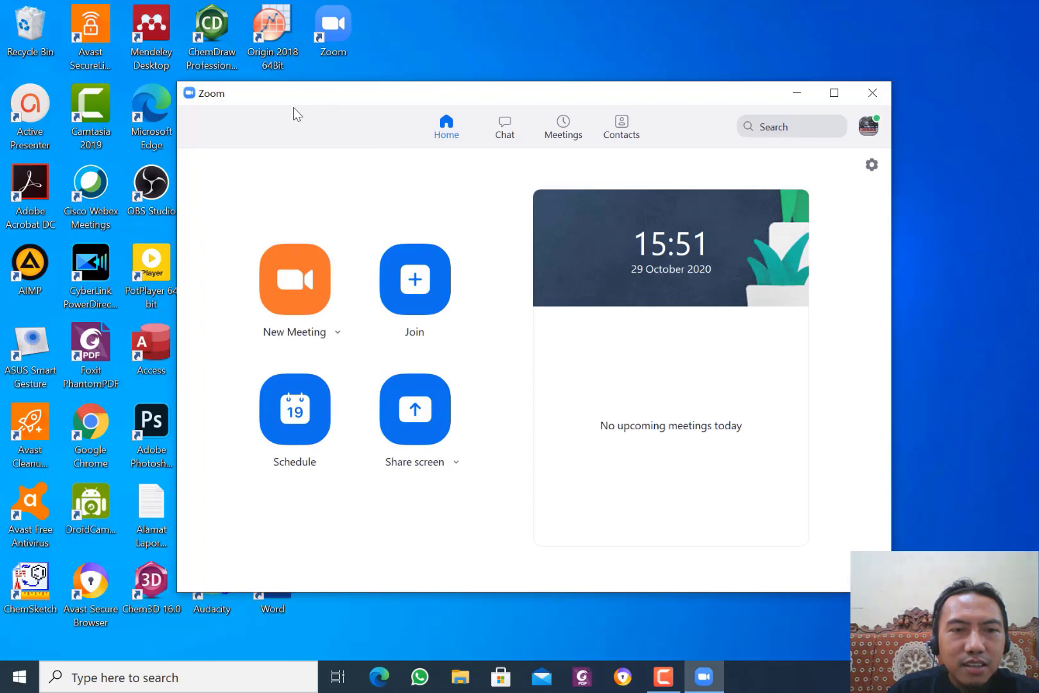
click(310, 435)
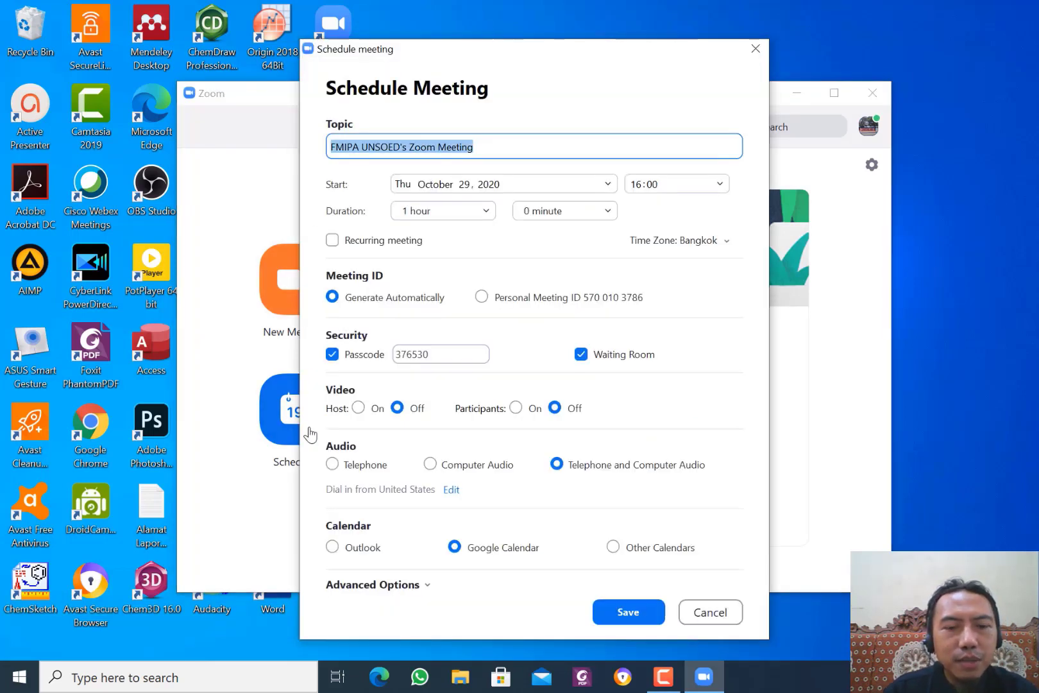
text(Rapa)
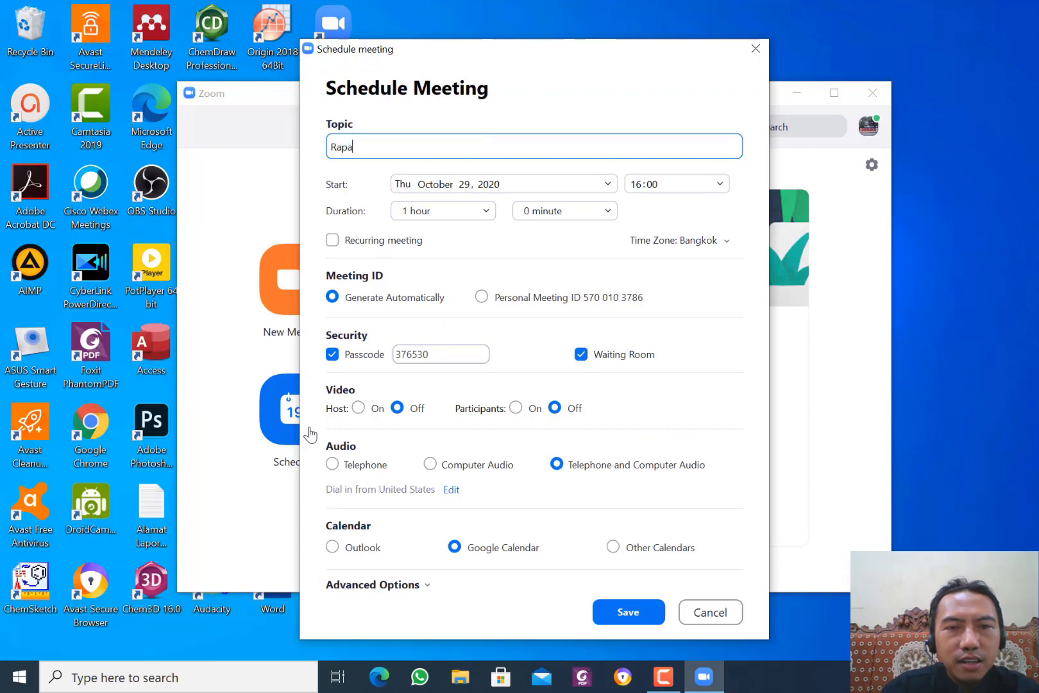
text(t Trac)
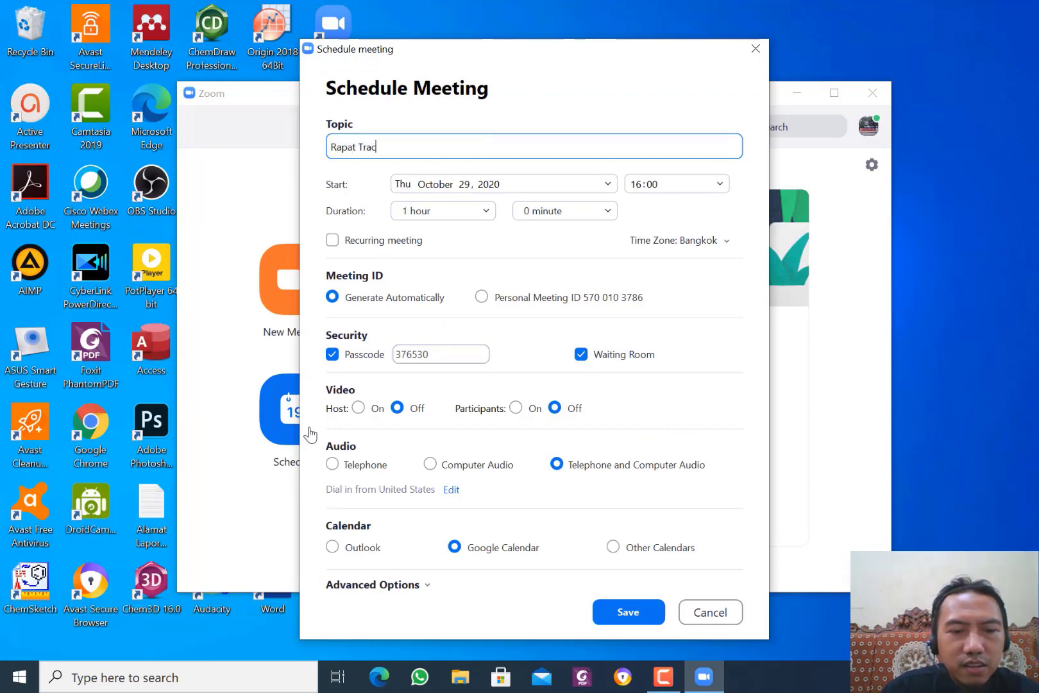
text(er stud)
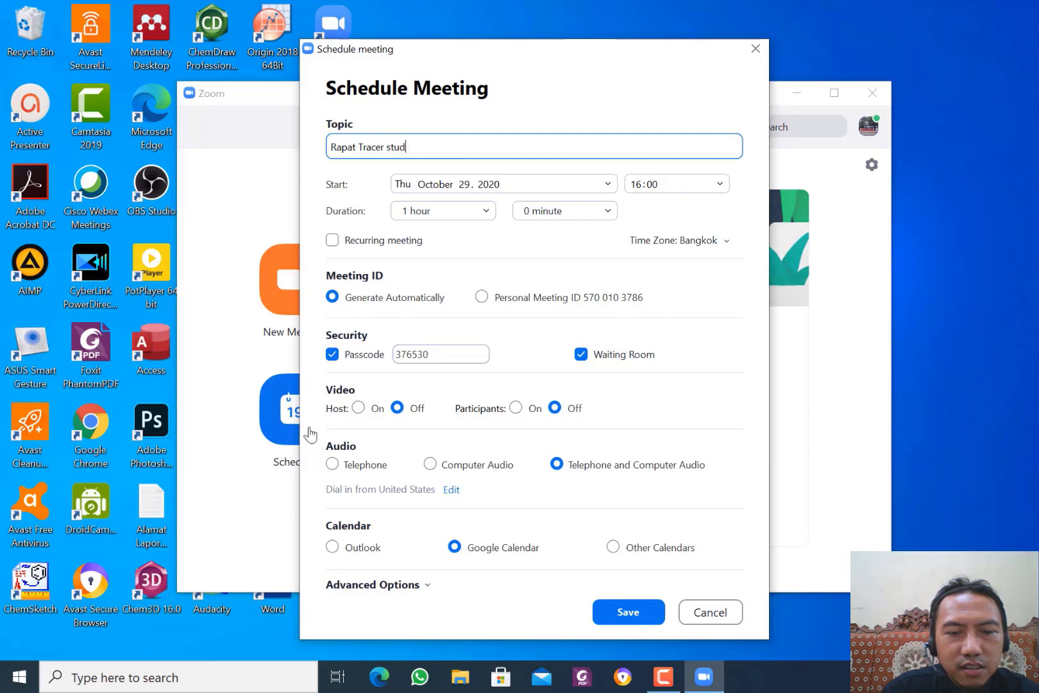
text(y)
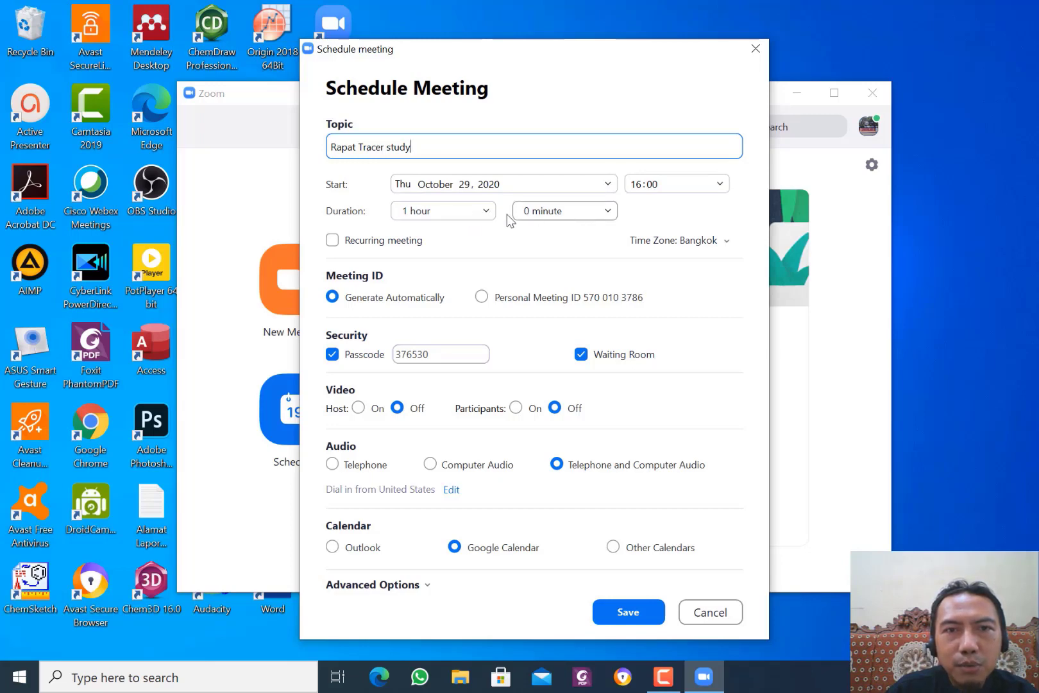
Set the meeting duration to 0 hours 30 minutes and the time zone to Jakarta.
click(487, 218)
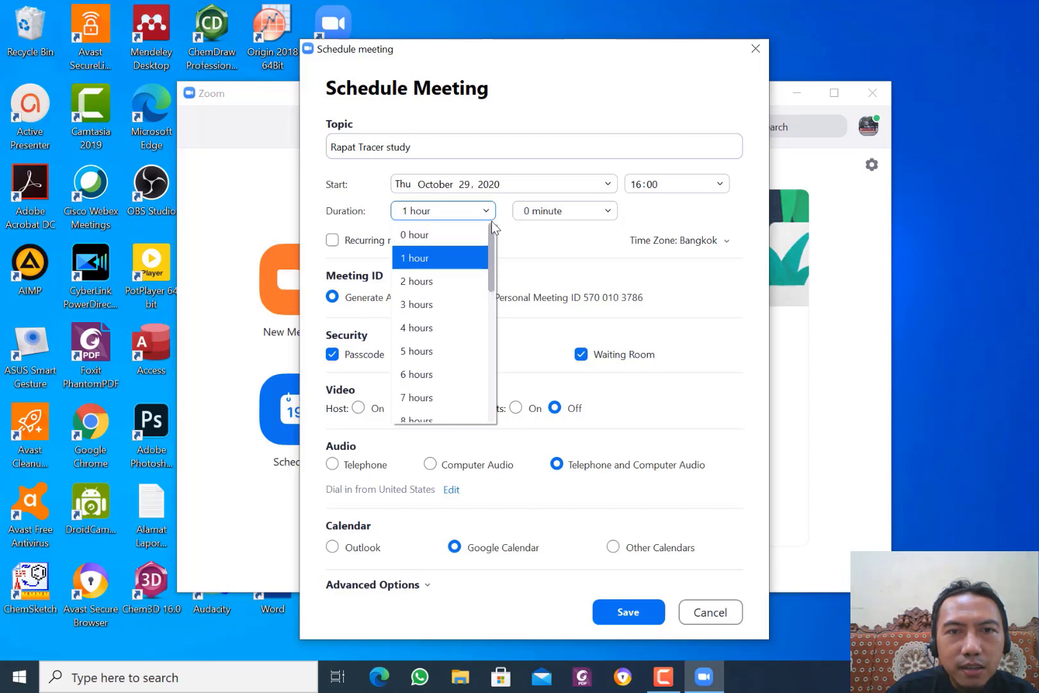
click(456, 234)
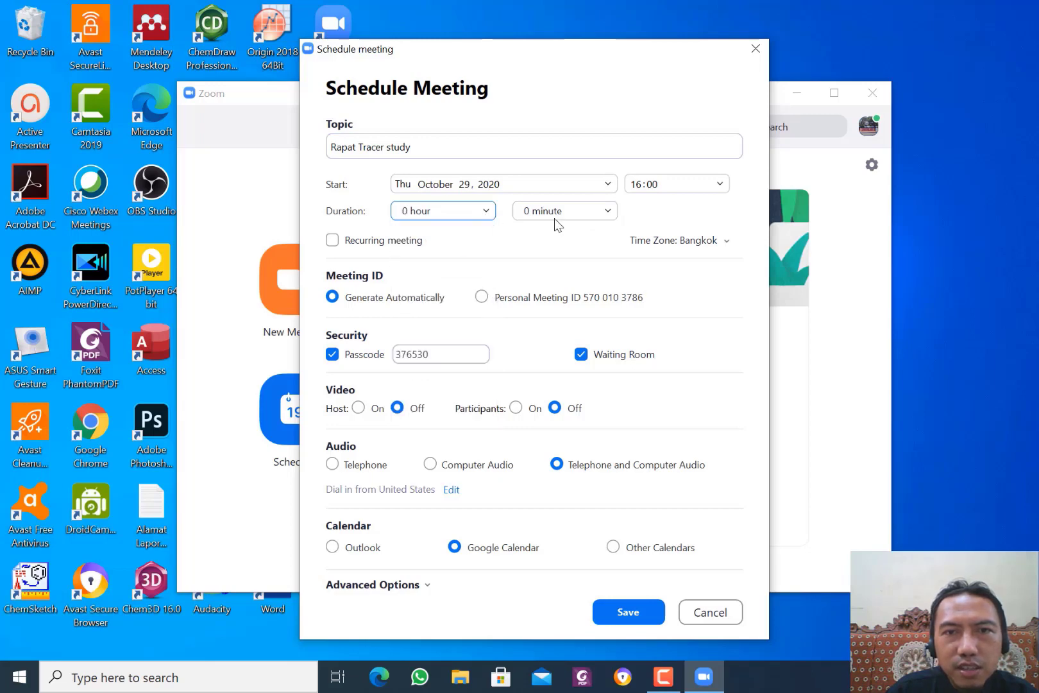
click(603, 214)
click(576, 283)
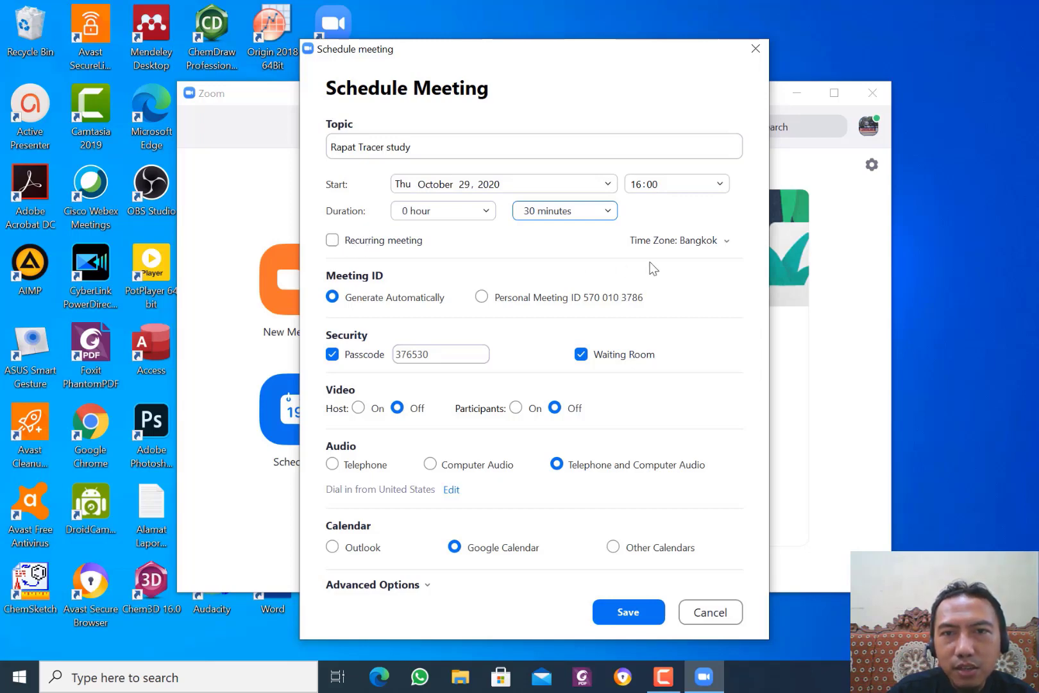
click(727, 247)
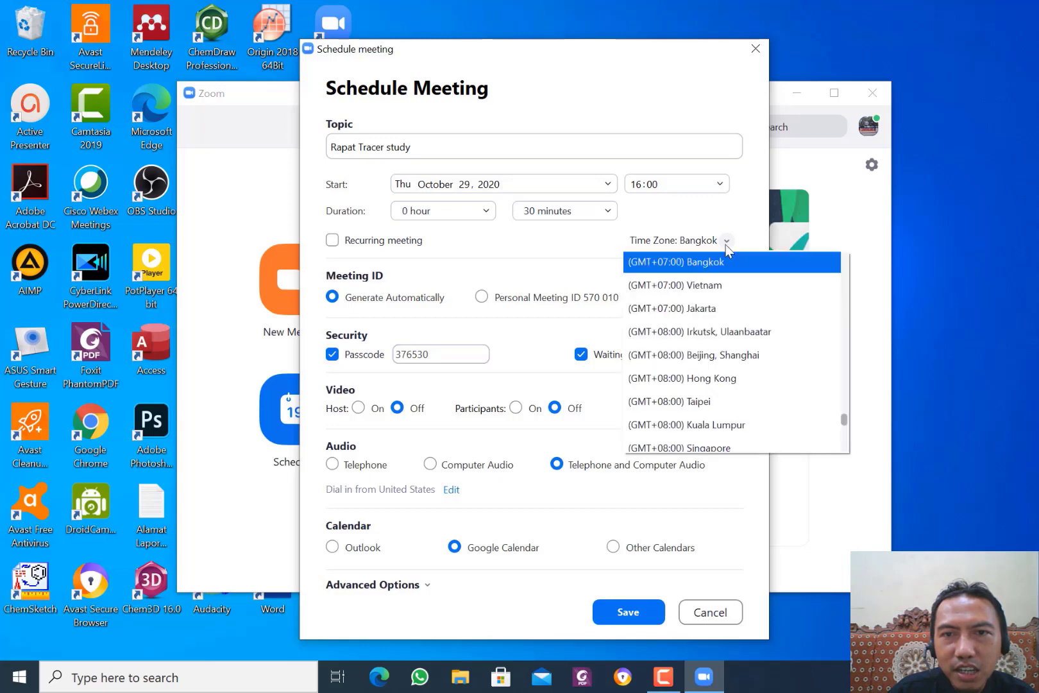
click(720, 309)
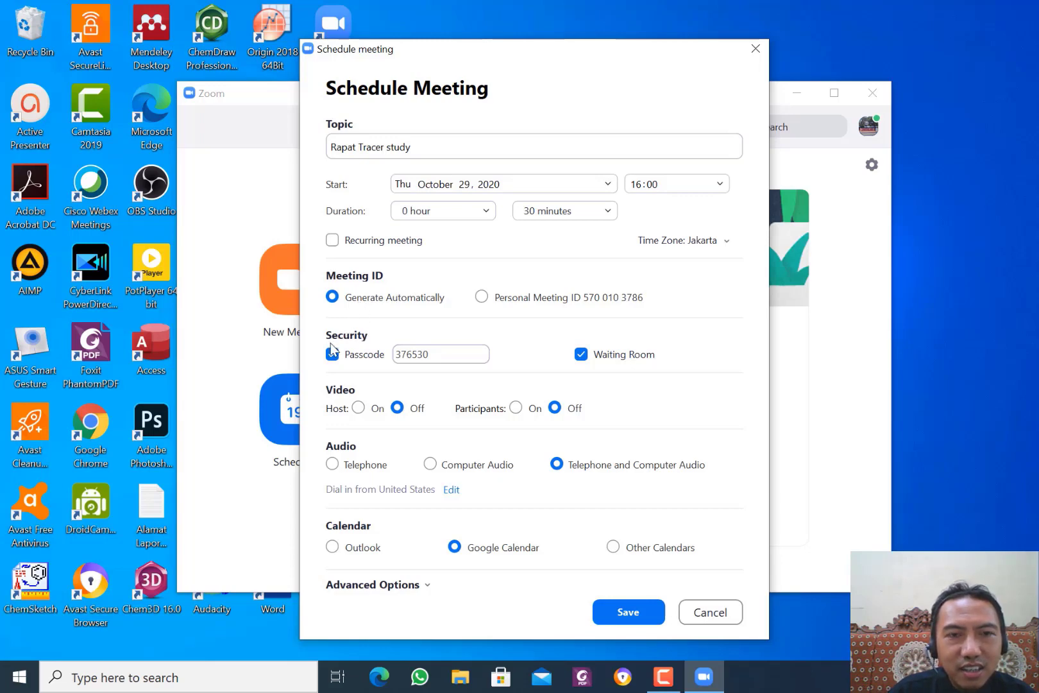
Replace the generated passcode with a custom passcode and toggle Waiting Room off and back on.
double_click(431, 360)
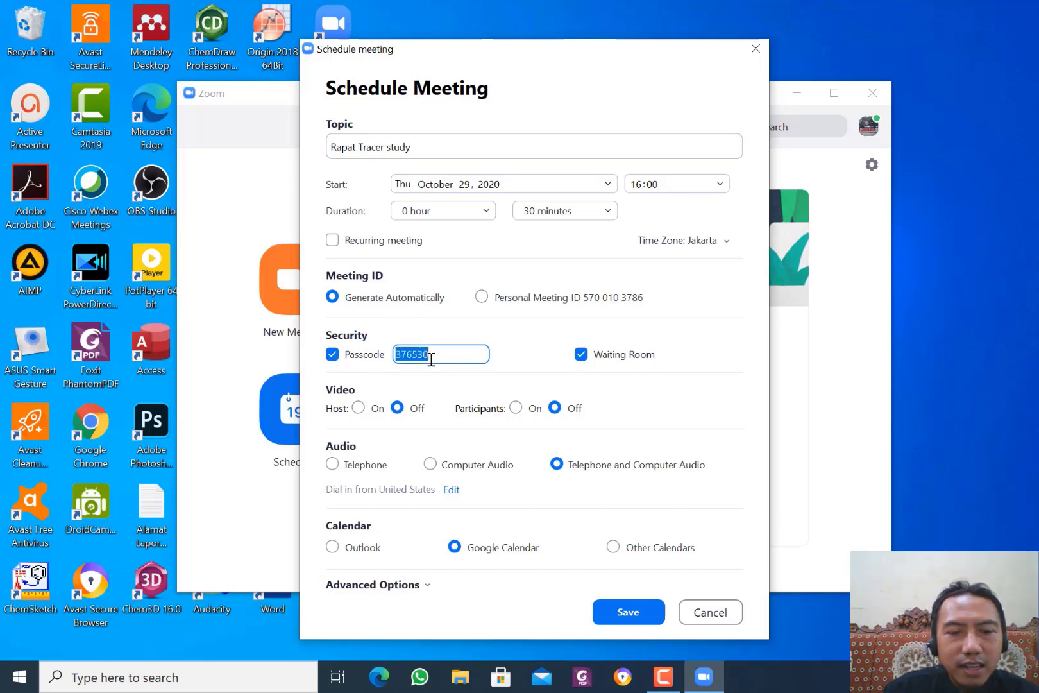
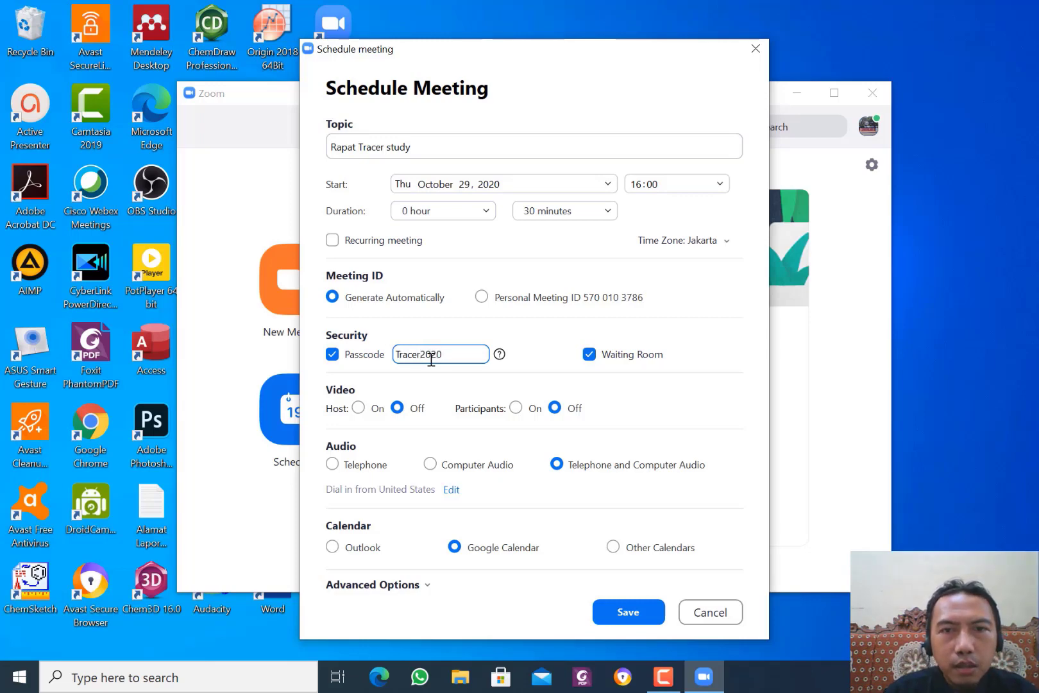
click(589, 357)
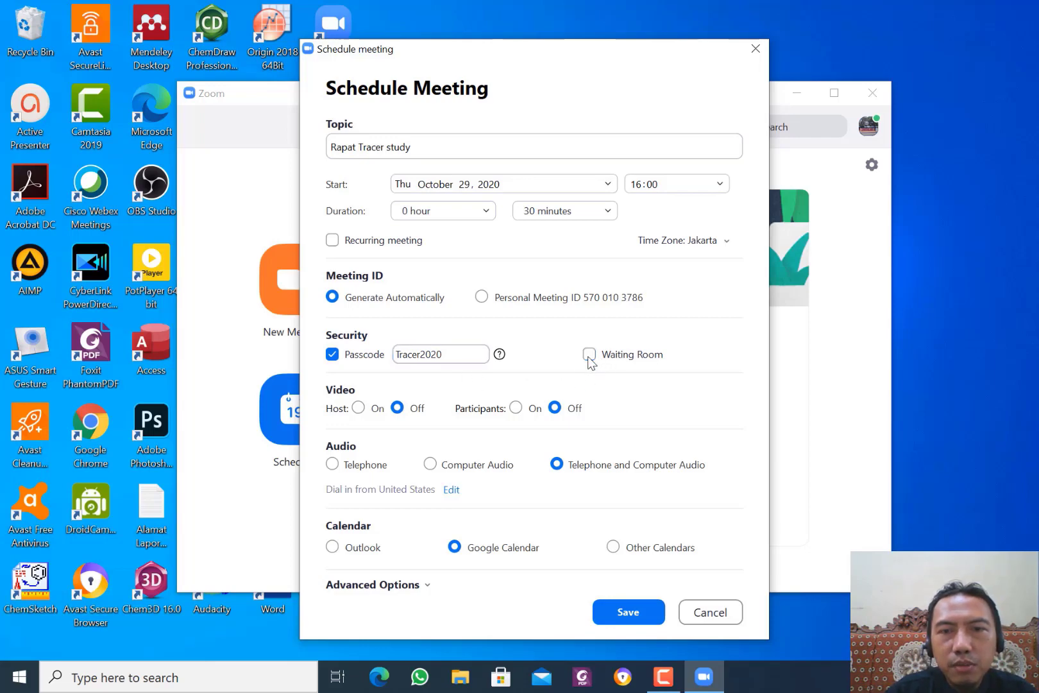
click(589, 355)
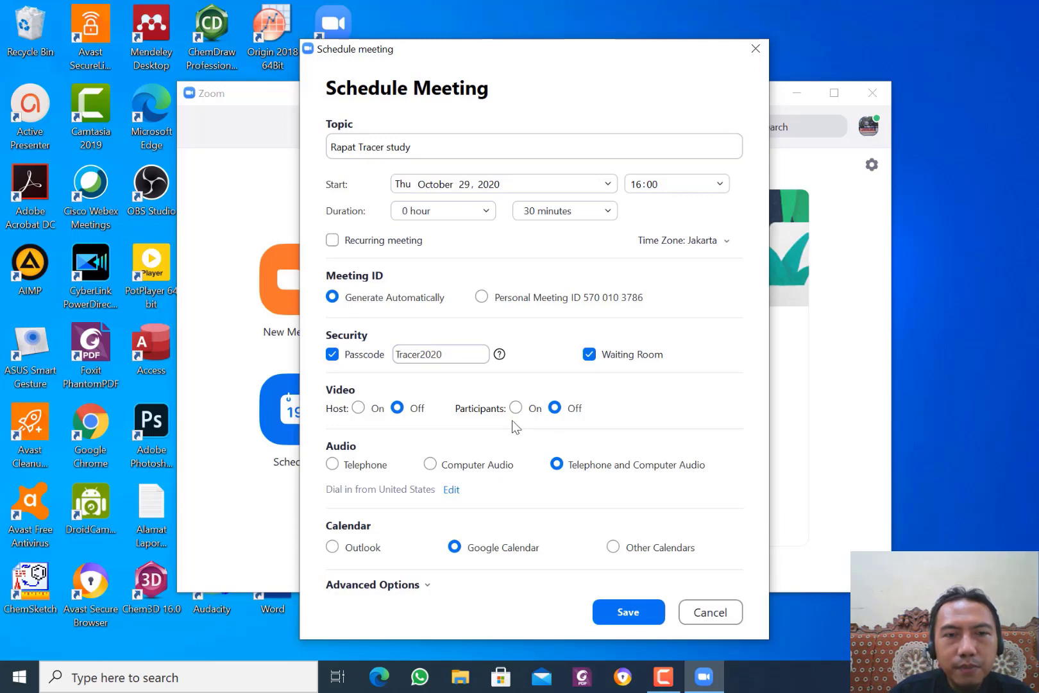
click(359, 409)
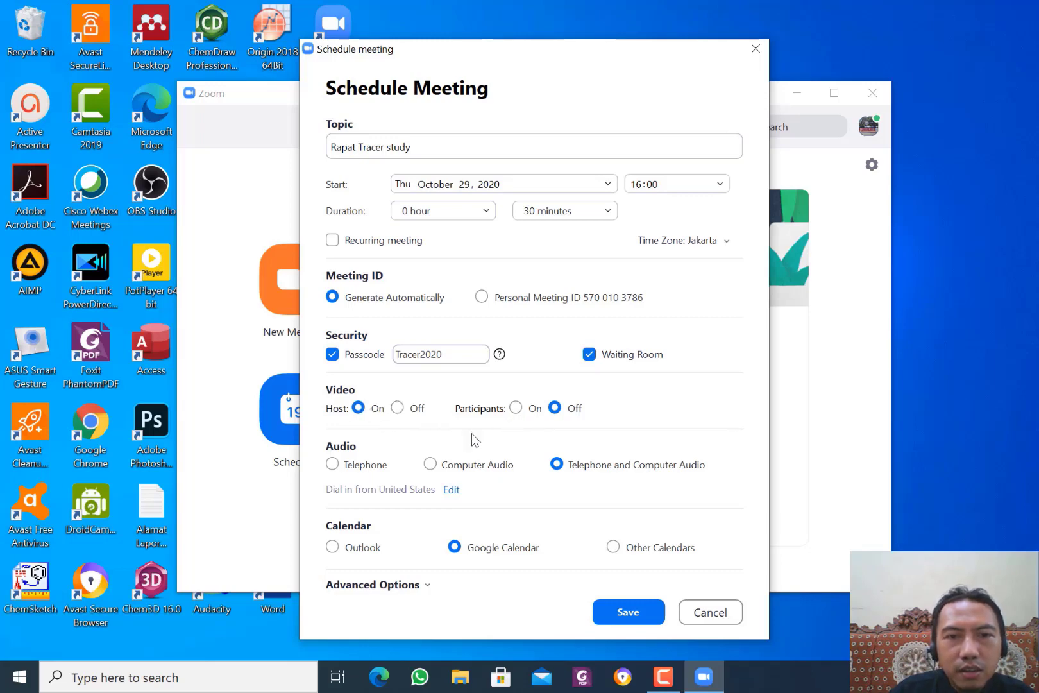
click(517, 409)
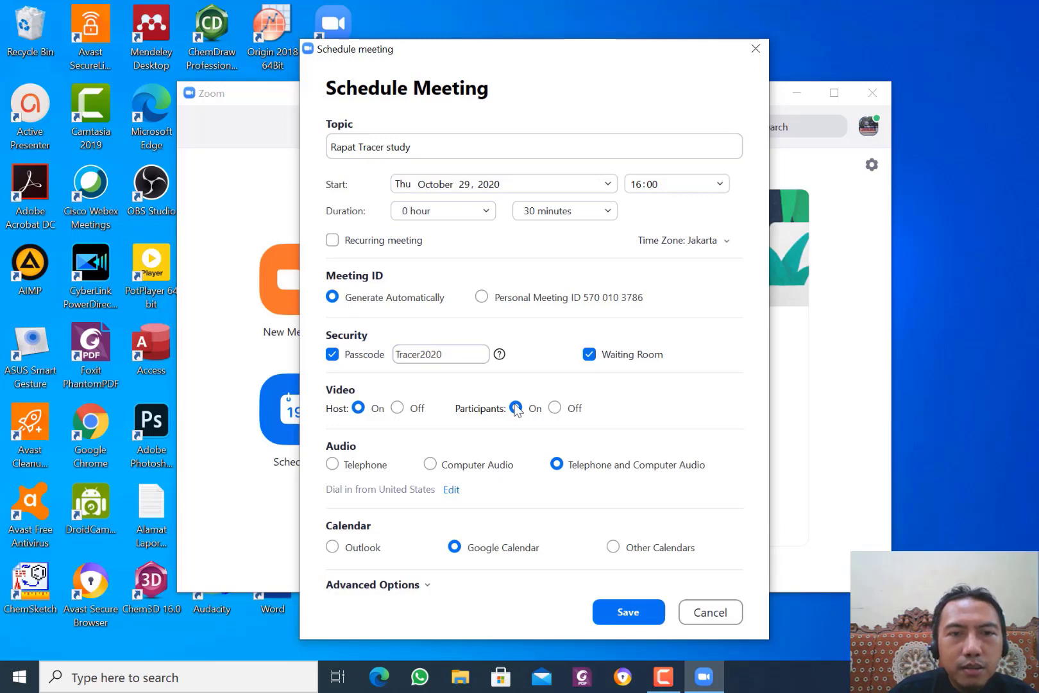
click(397, 408)
click(555, 408)
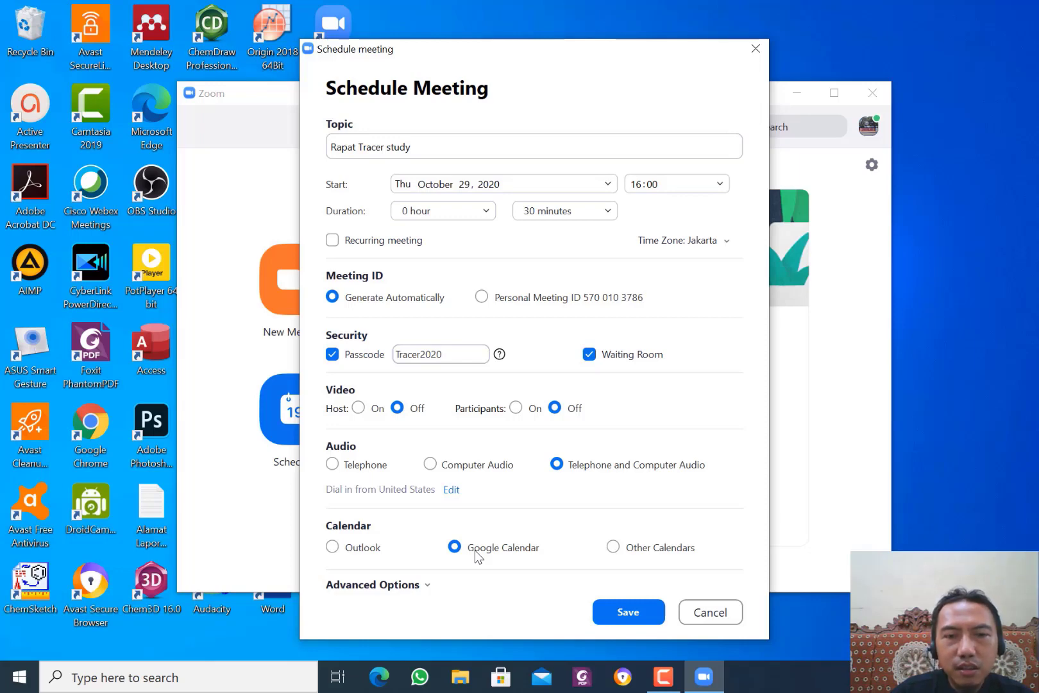
Expand the Advanced Options section of the Schedule Meeting dialog.
click(424, 586)
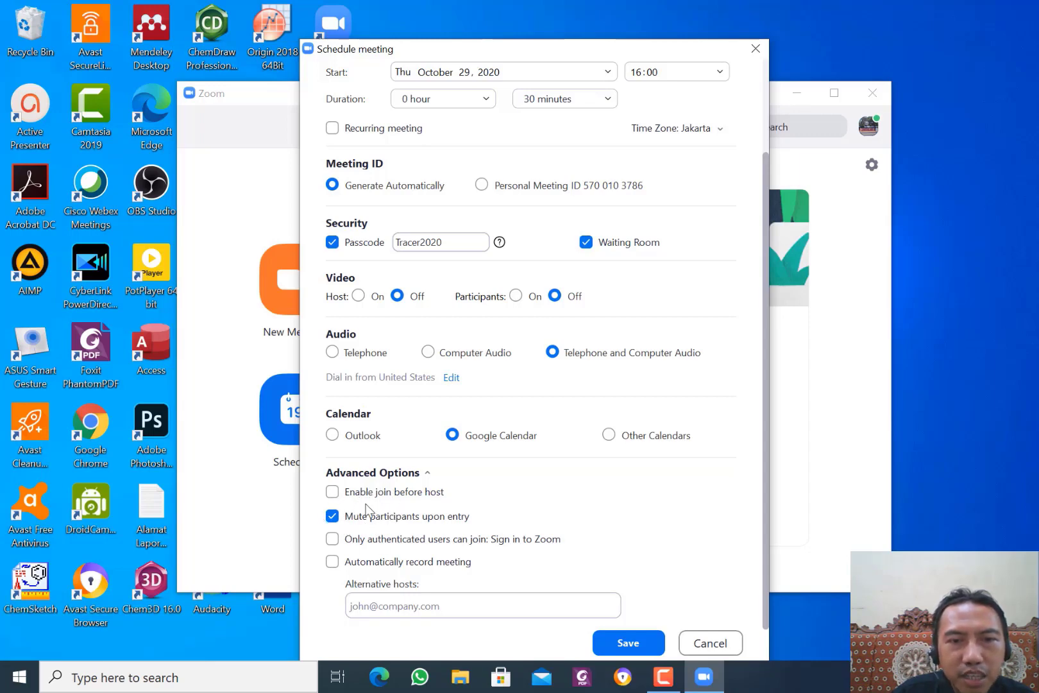
Enable join before host and automatic meeting recording saved in the cloud.
click(333, 492)
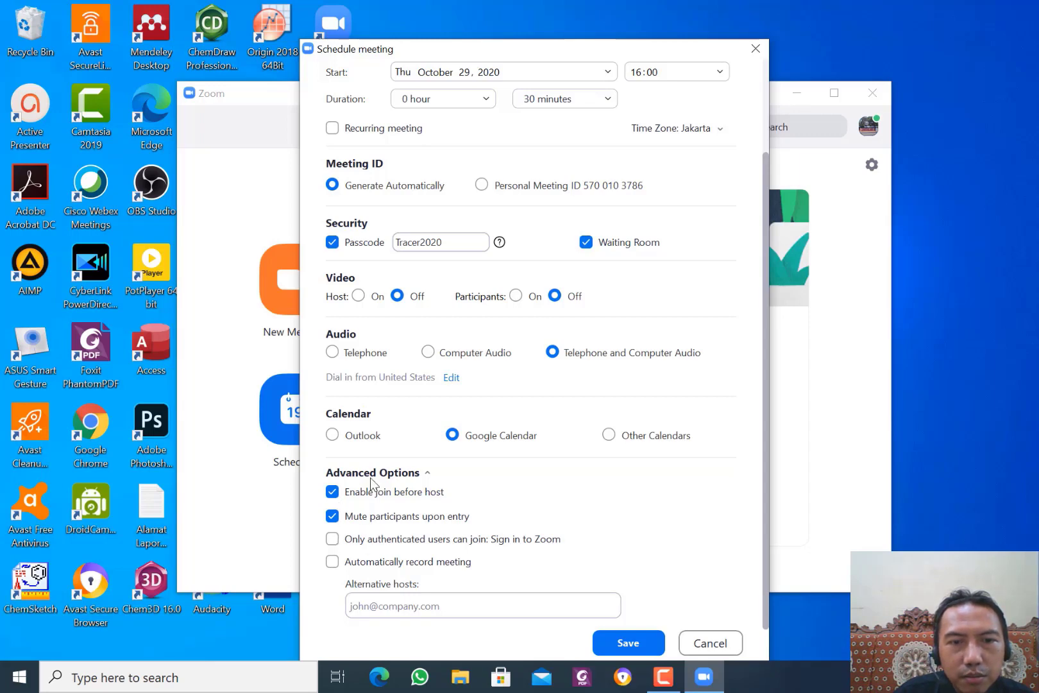
click(332, 563)
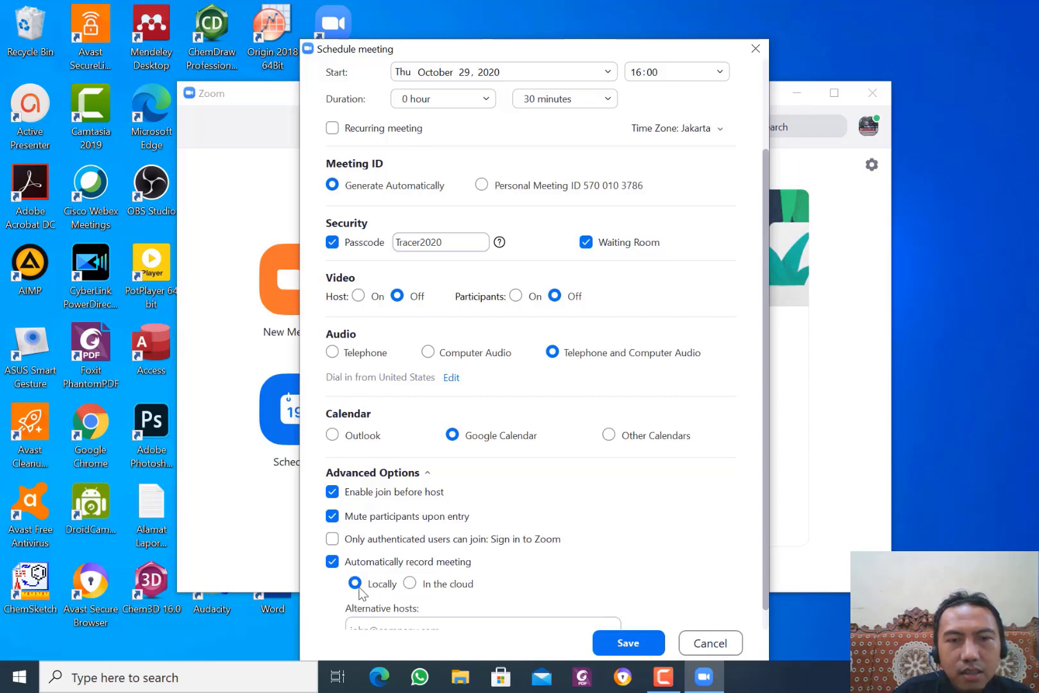
click(410, 584)
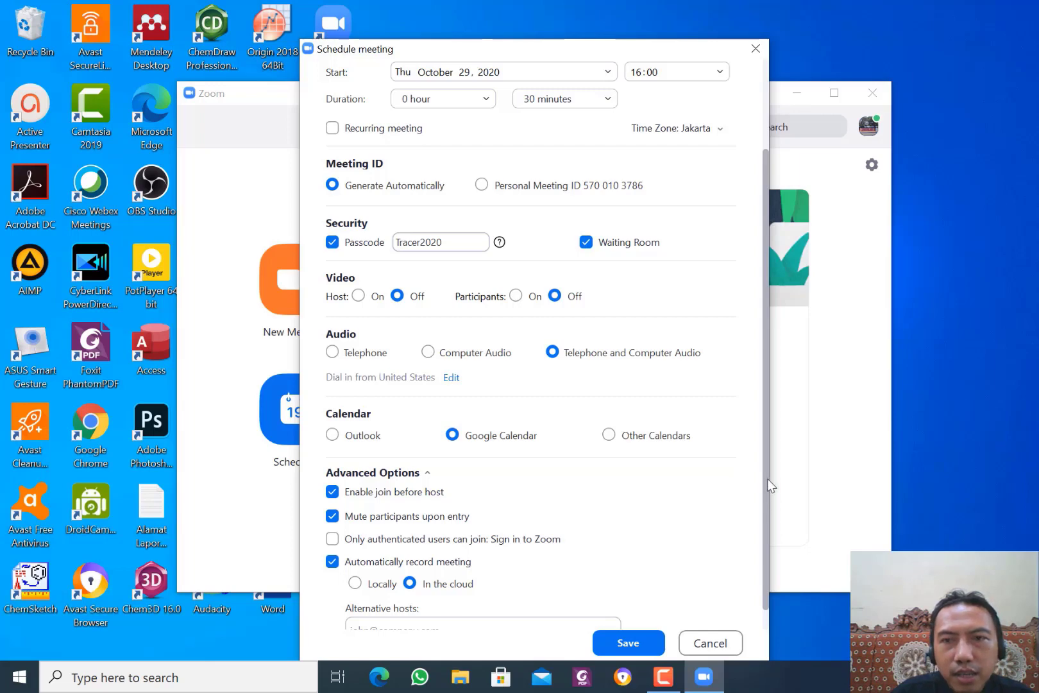
Scroll to the bottom of the Schedule Meeting dialog and save the meeting.
drag(766, 514, 765, 534)
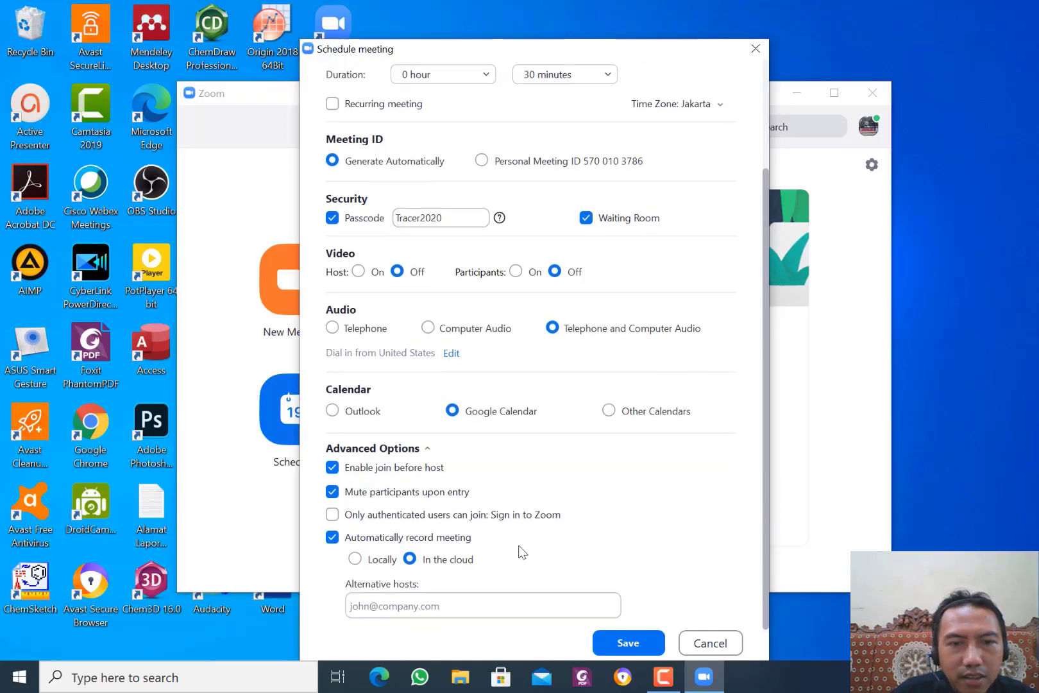
click(384, 603)
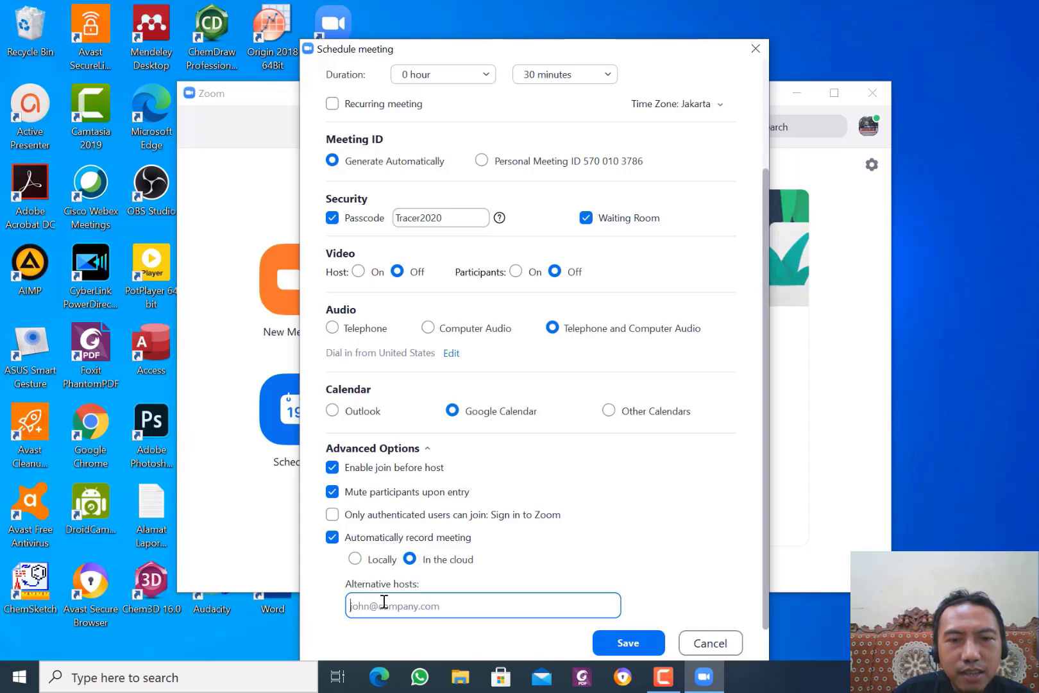
click(604, 641)
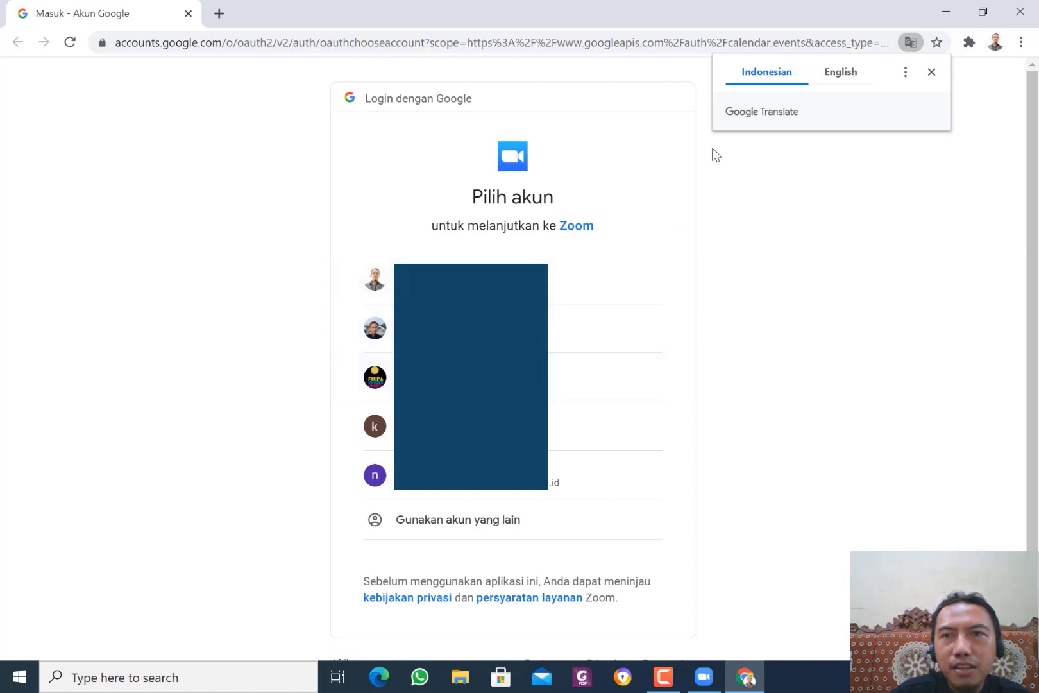
Close the Chrome Google account chooser without signing in.
click(1030, 18)
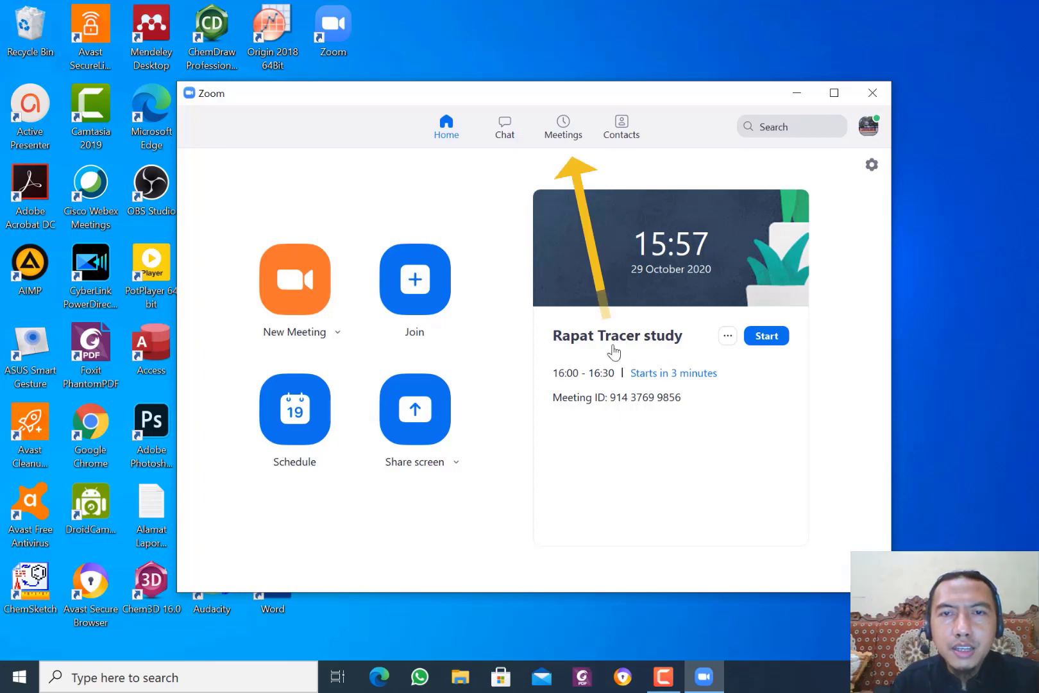
Copy the Rapat Tracer study invitation from the Meetings list and switch to Notepad.
click(641, 166)
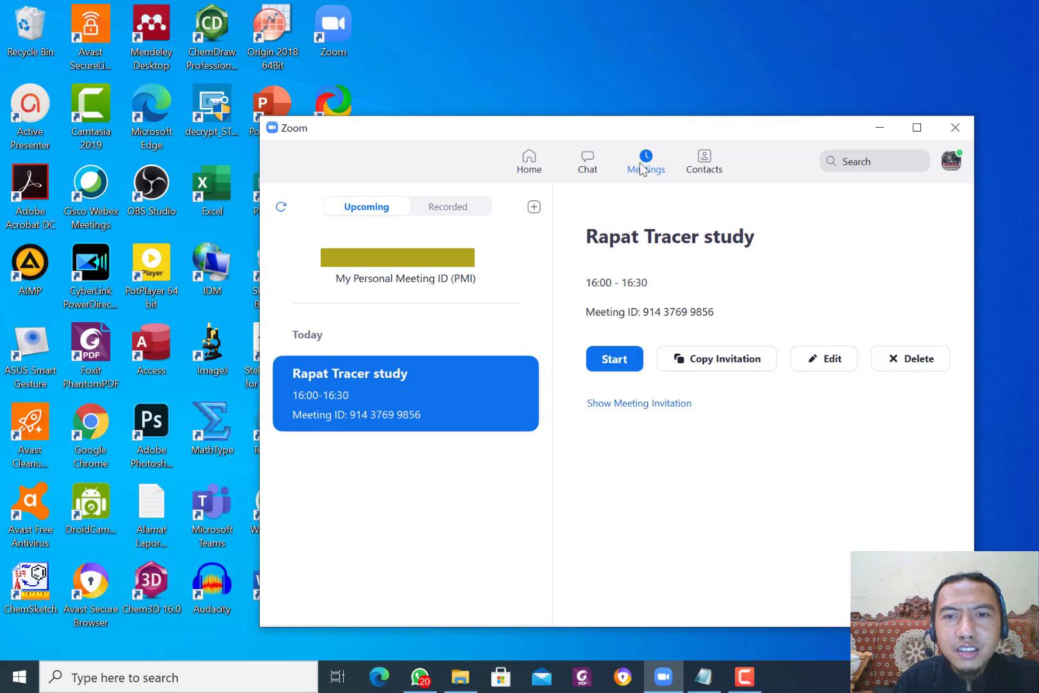
click(694, 367)
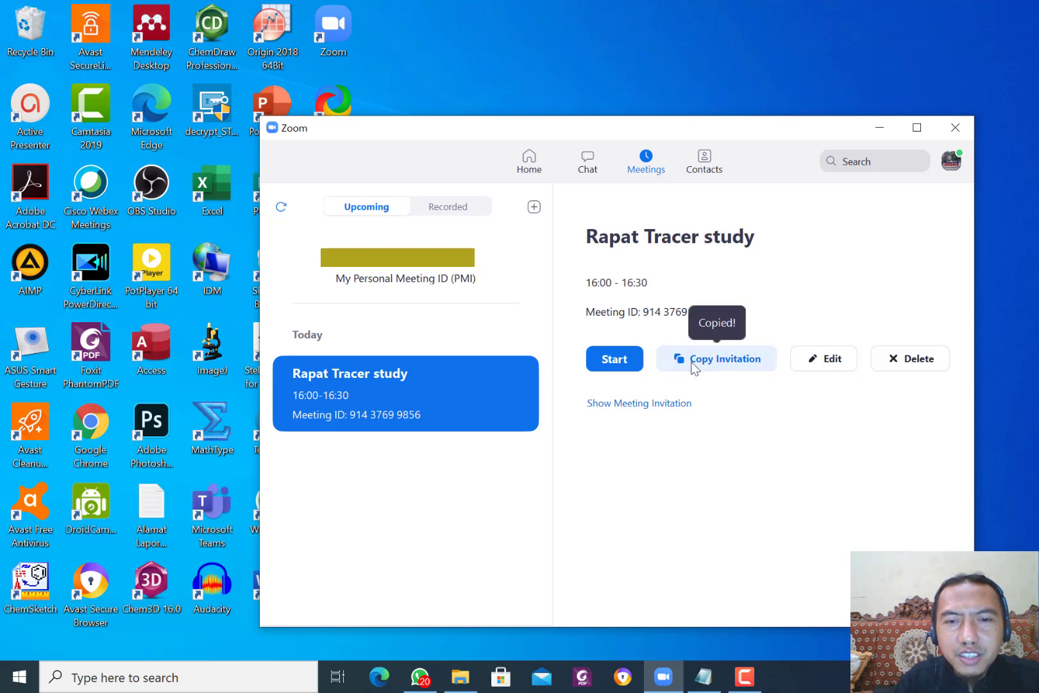
click(705, 676)
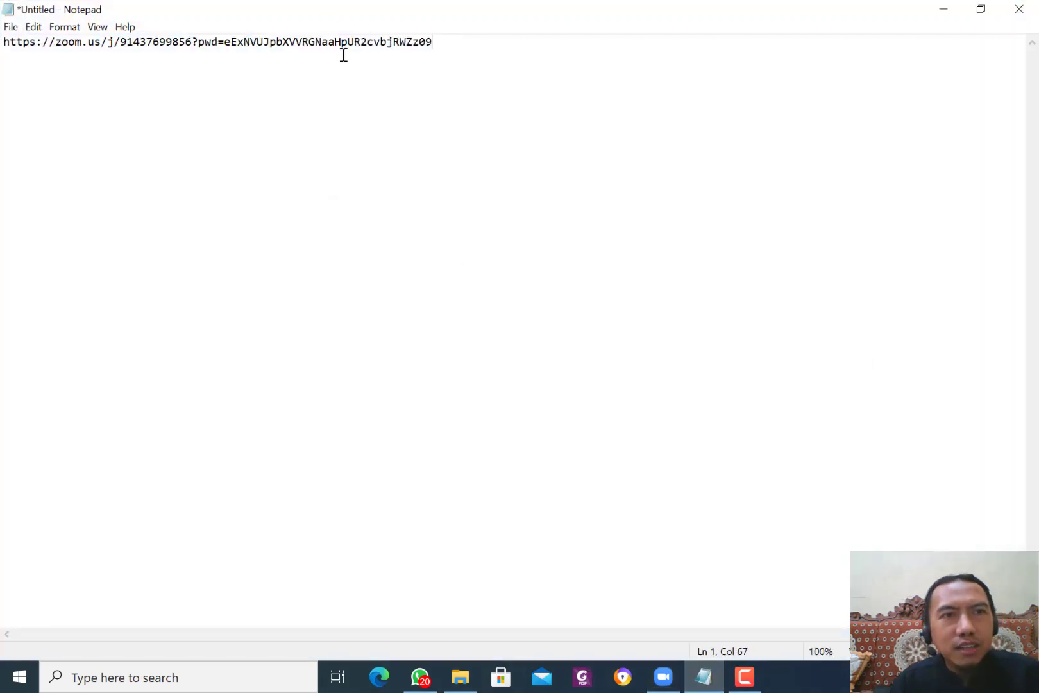
Replace the note's link with the pasted invitation and delete its dial-in numbers block.
key(ctrl+a)
key(ctrl+v)
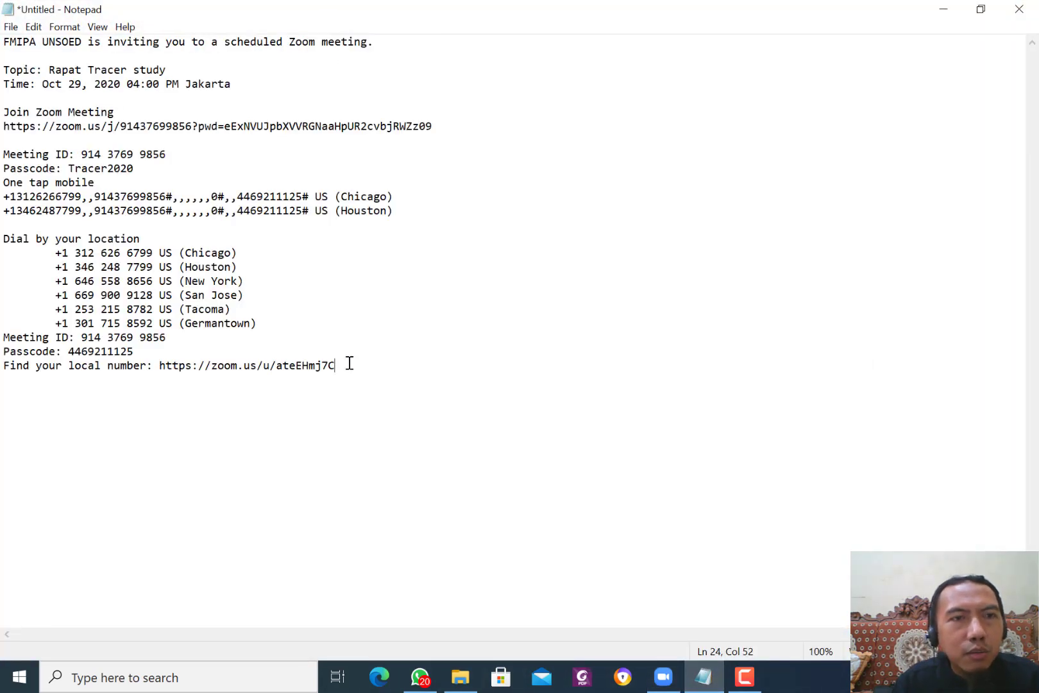
drag(349, 364, 2, 186)
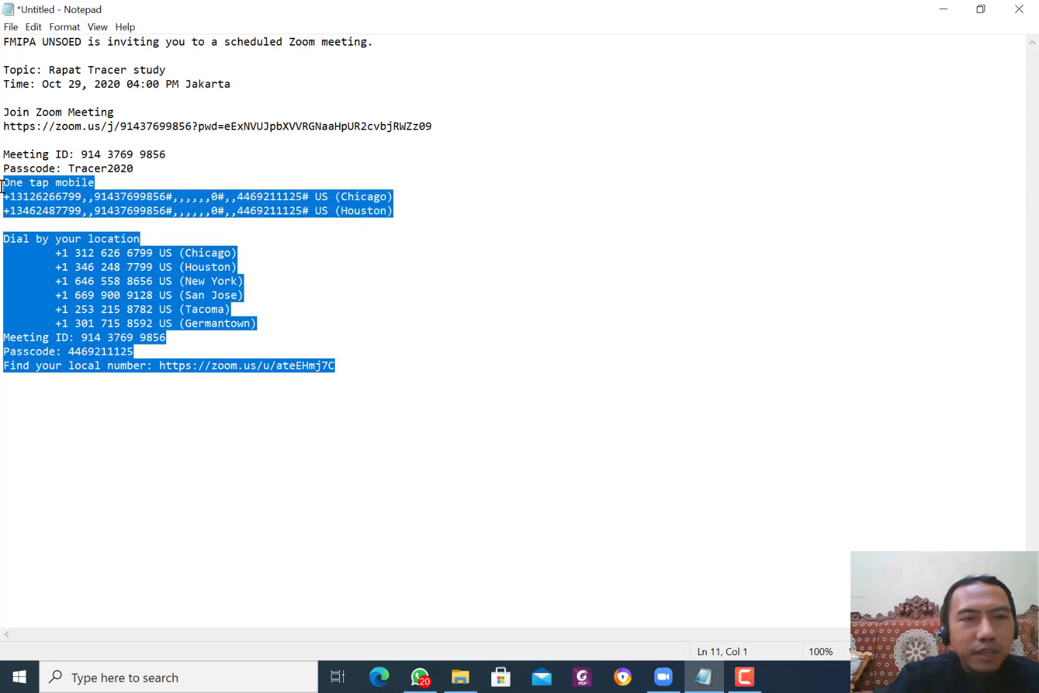
key(BackSpace)
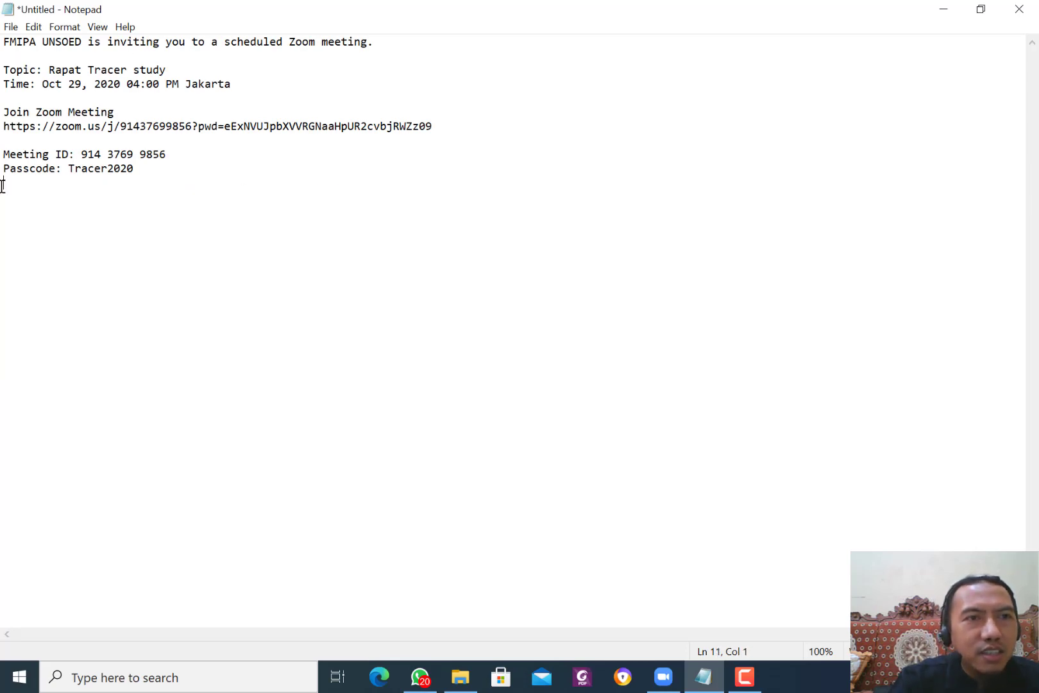
key(ctrl+a)
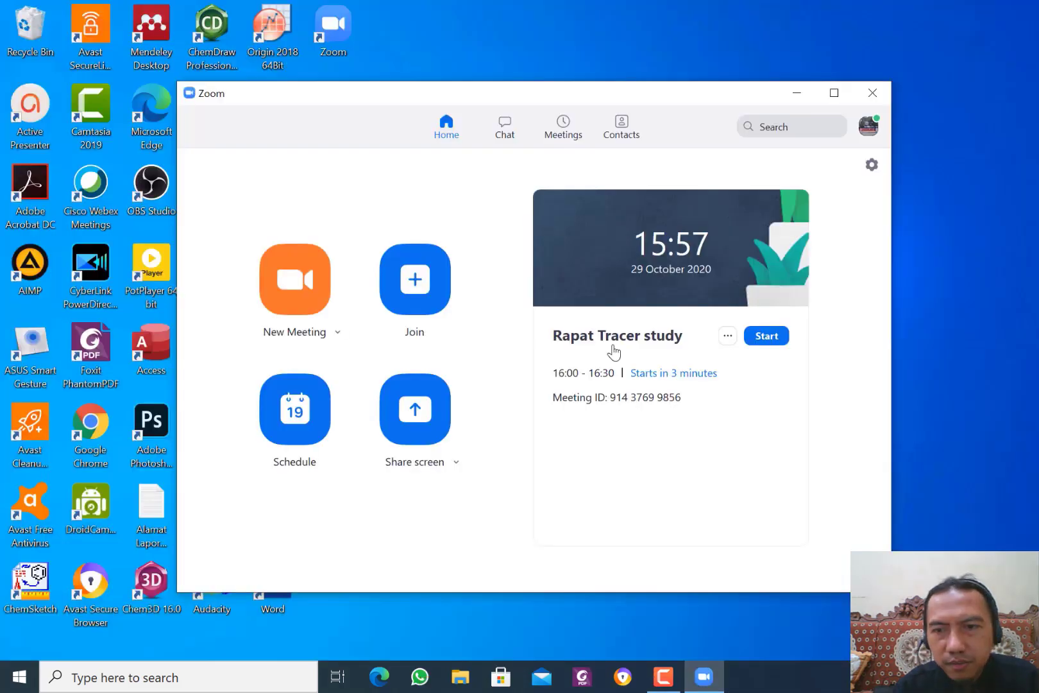
Start the Rapat Tracer study meeting from Home and maximize the meeting window.
click(768, 347)
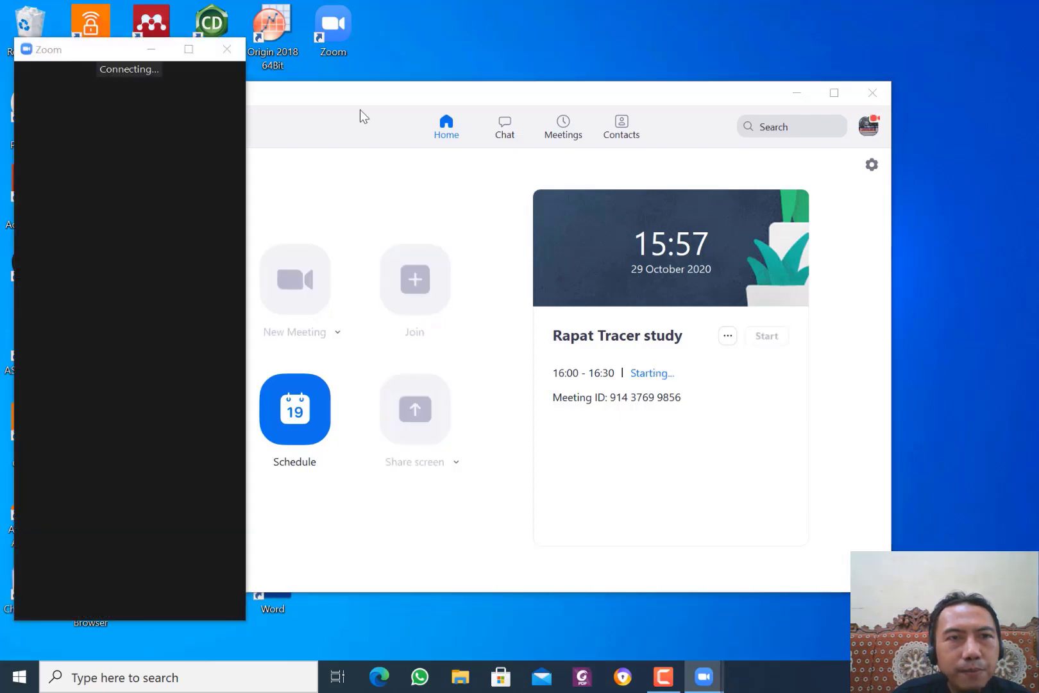
click(190, 49)
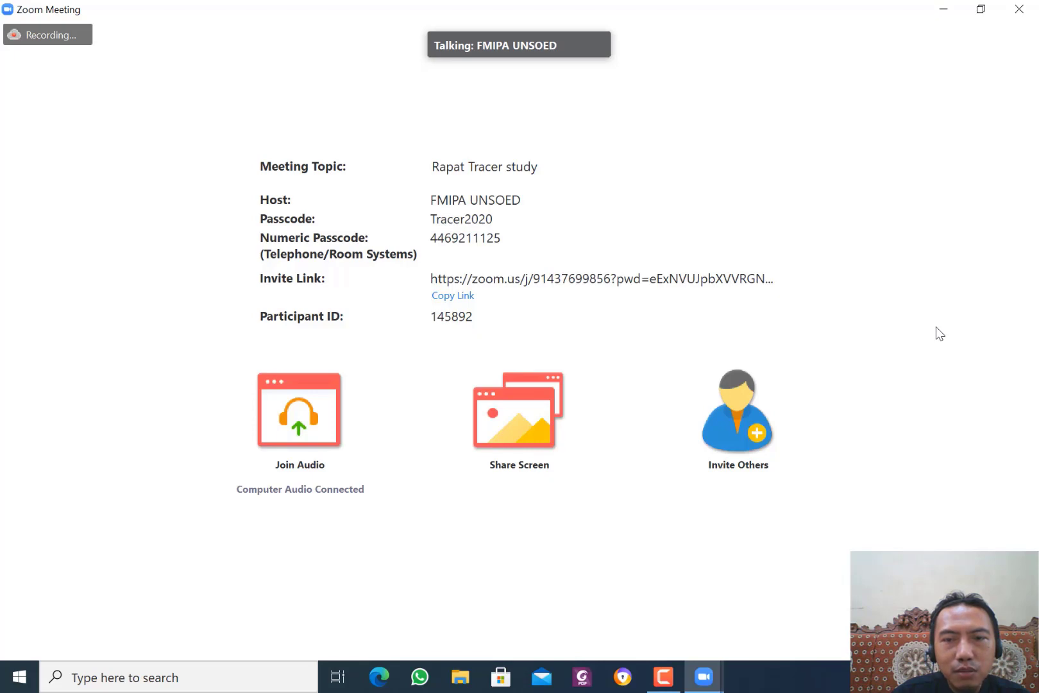
mouse_move(941, 341)
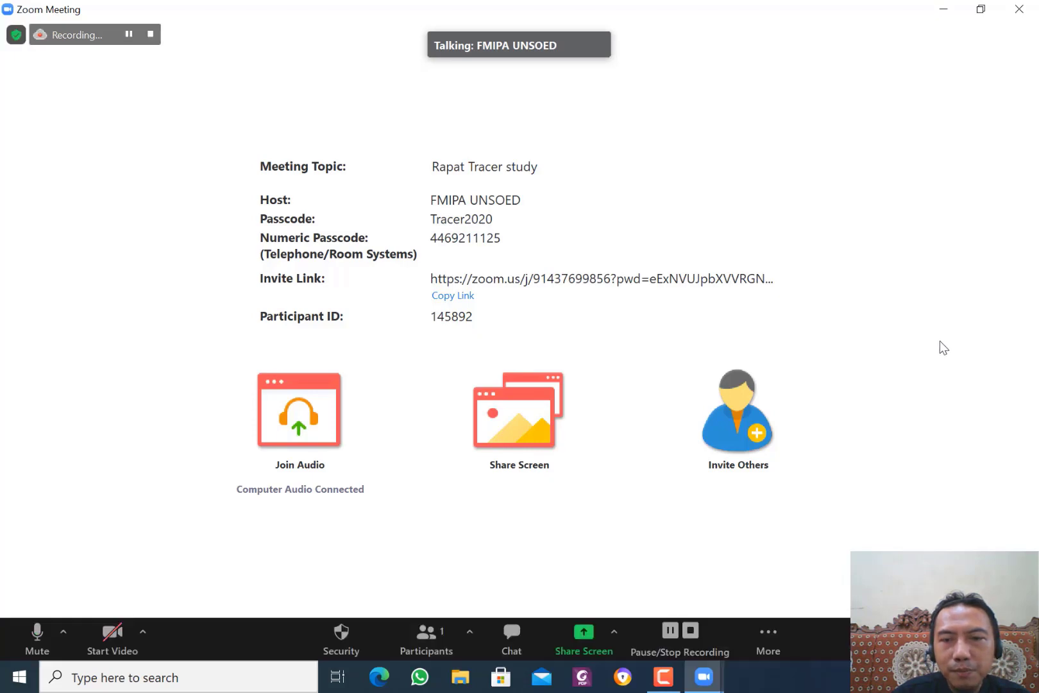